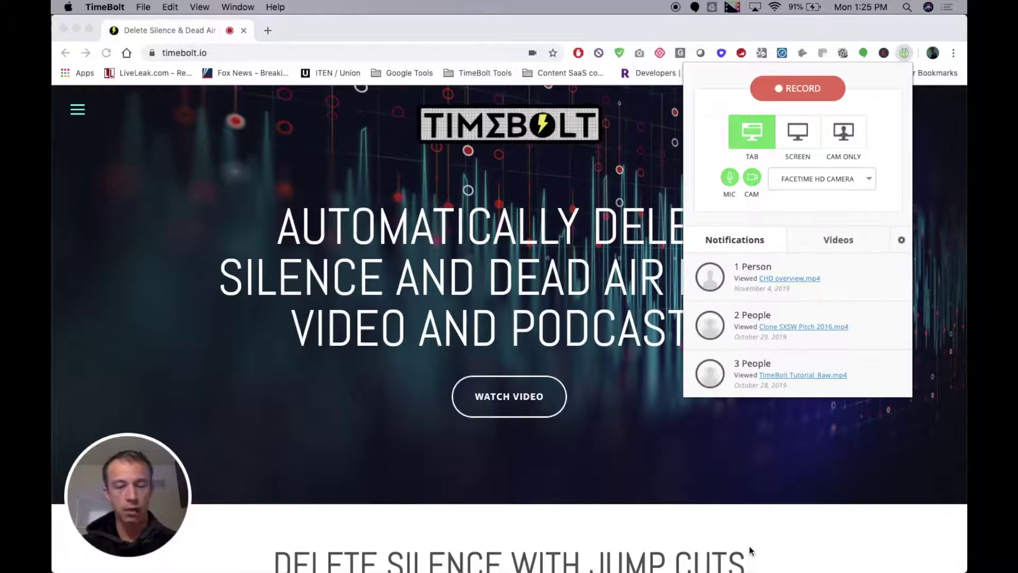
# Launch the TimeBolt desktop app from the Dock over the Chrome window
pyautogui.click(592, 565)
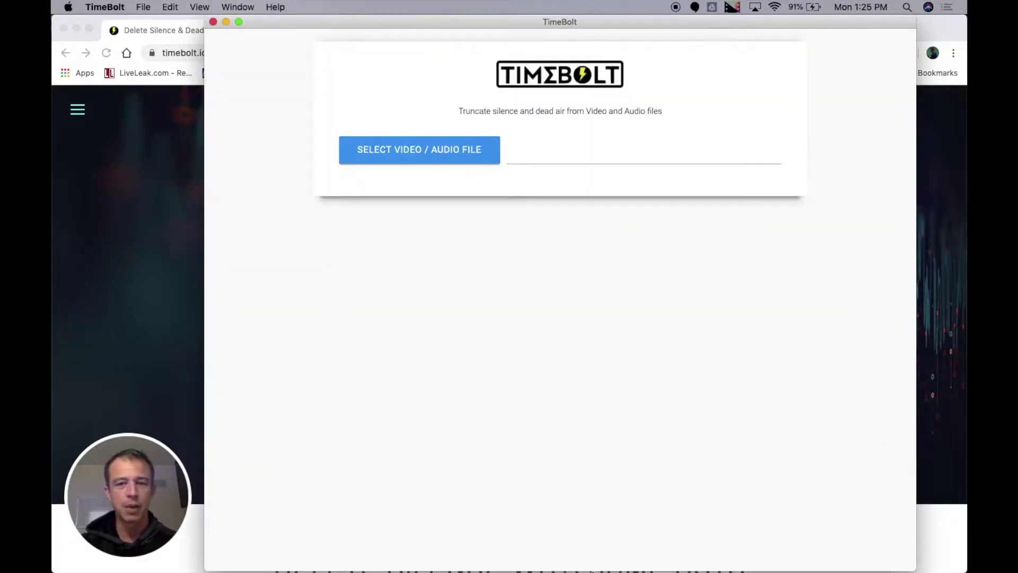
# Load Make video external.mp4 from the Desktop into TimeBolt
pyautogui.click(364, 152)
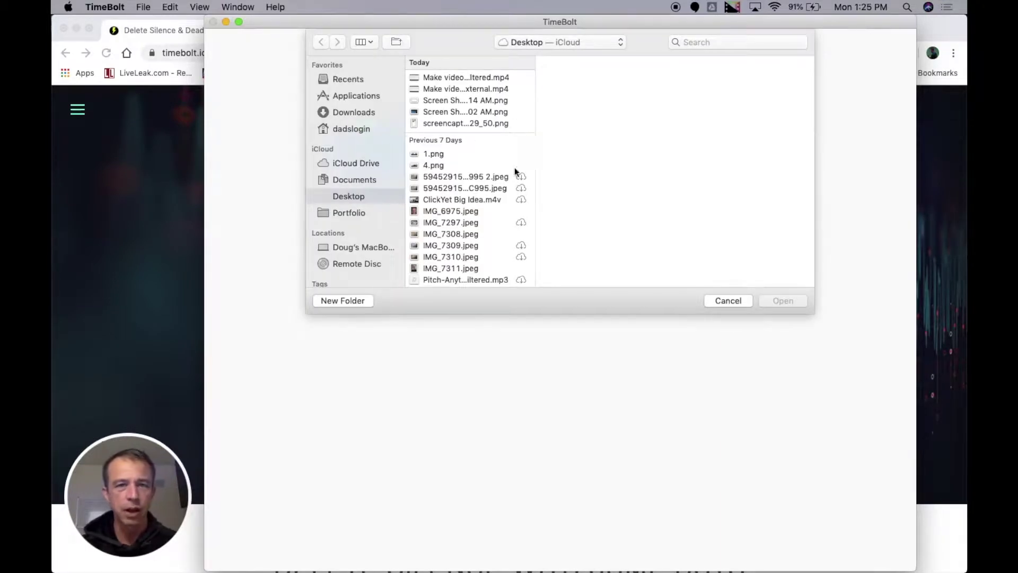
pyautogui.click(463, 89)
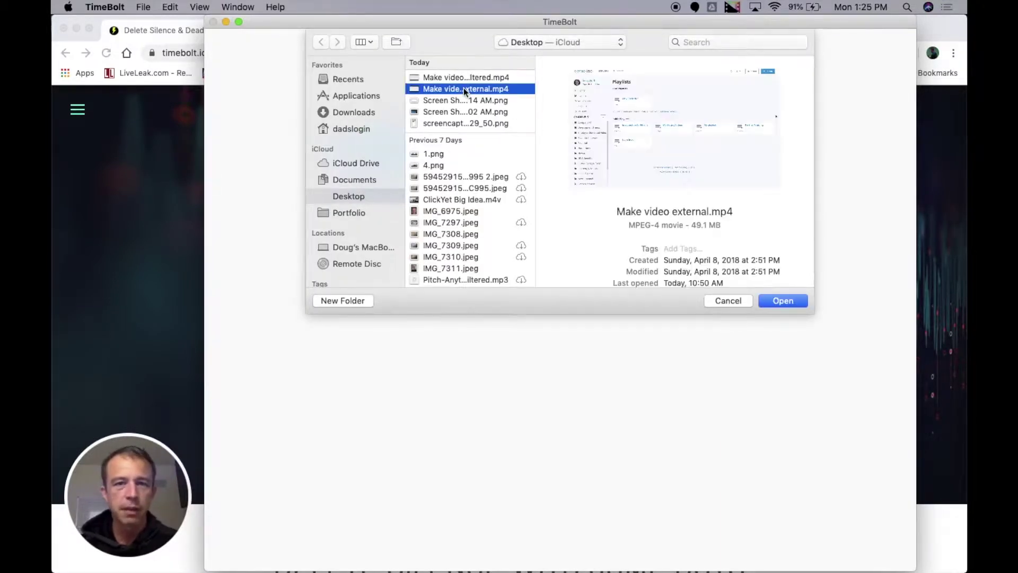
pyautogui.doubleClick(463, 88)
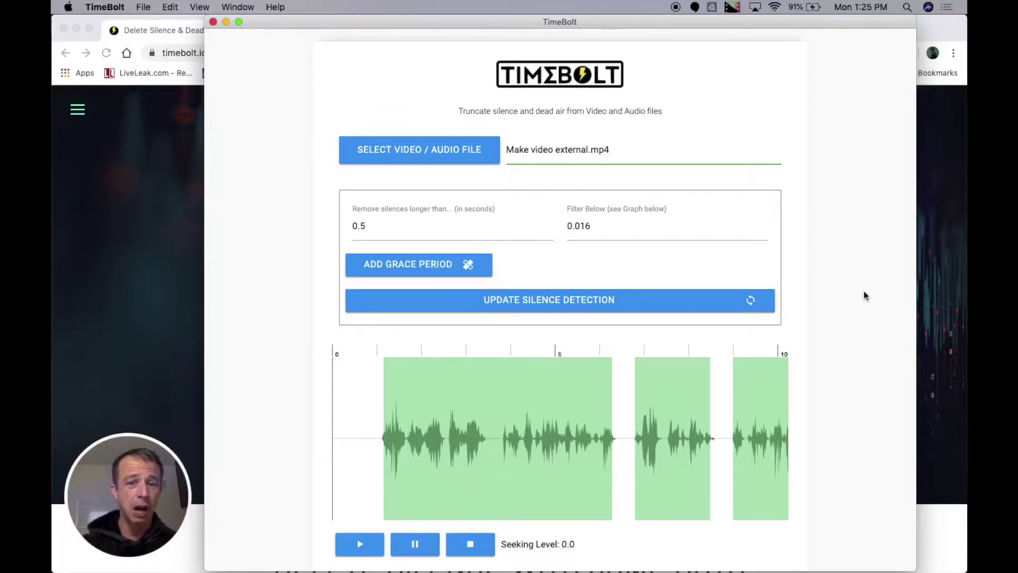
pyautogui.scroll(-2, 864, 295)
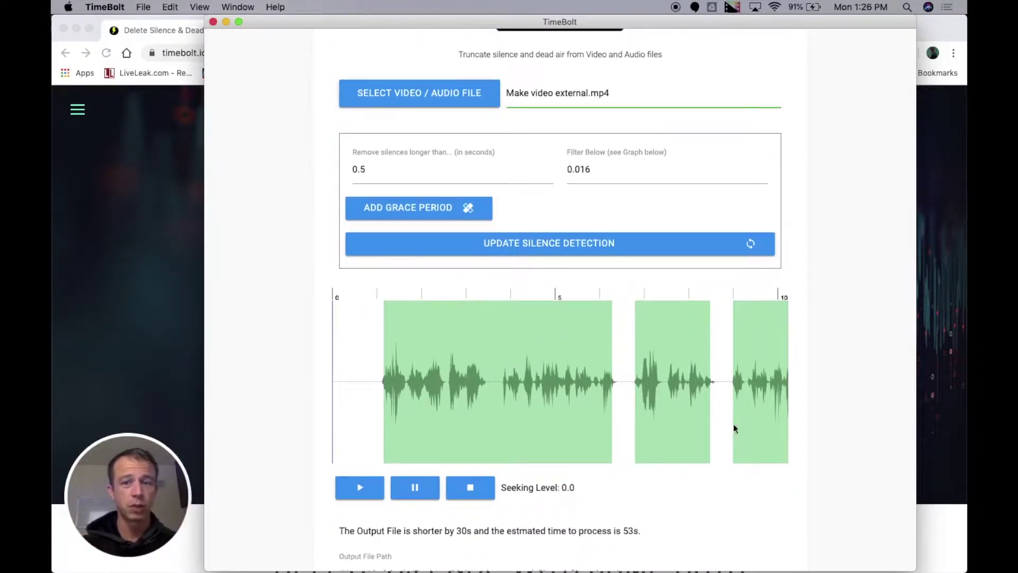
pyautogui.scroll(-2, 449, 305)
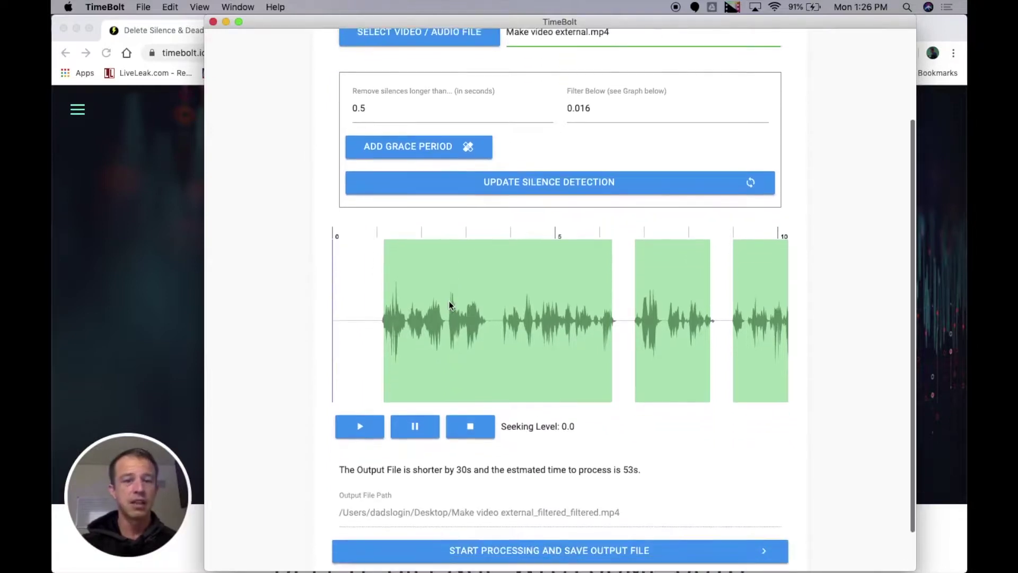
pyautogui.scroll(2, 752, 445)
pyautogui.scroll(-2, 752, 443)
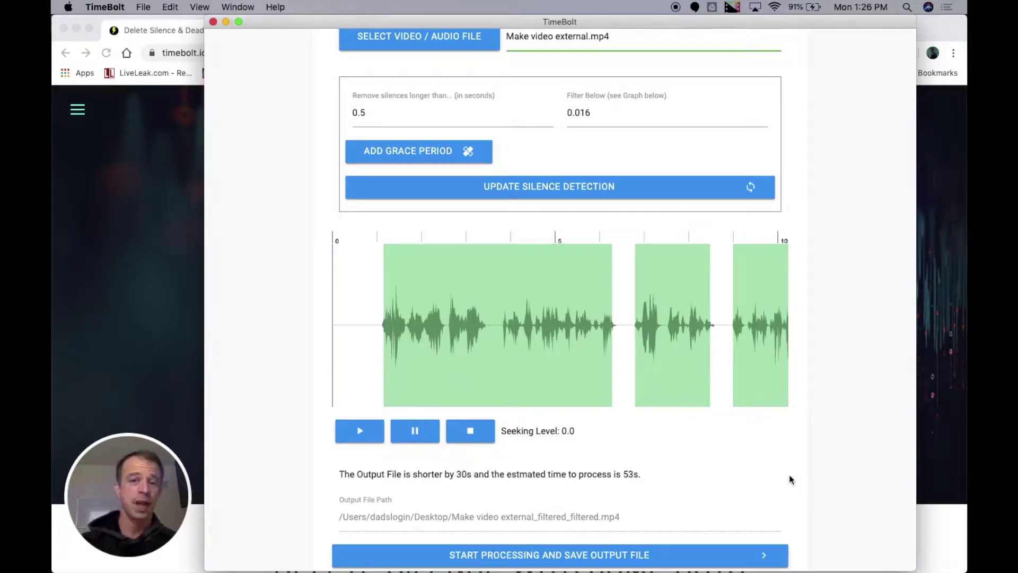
pyautogui.scroll(1, 856, 457)
pyautogui.scroll(3, 884, 440)
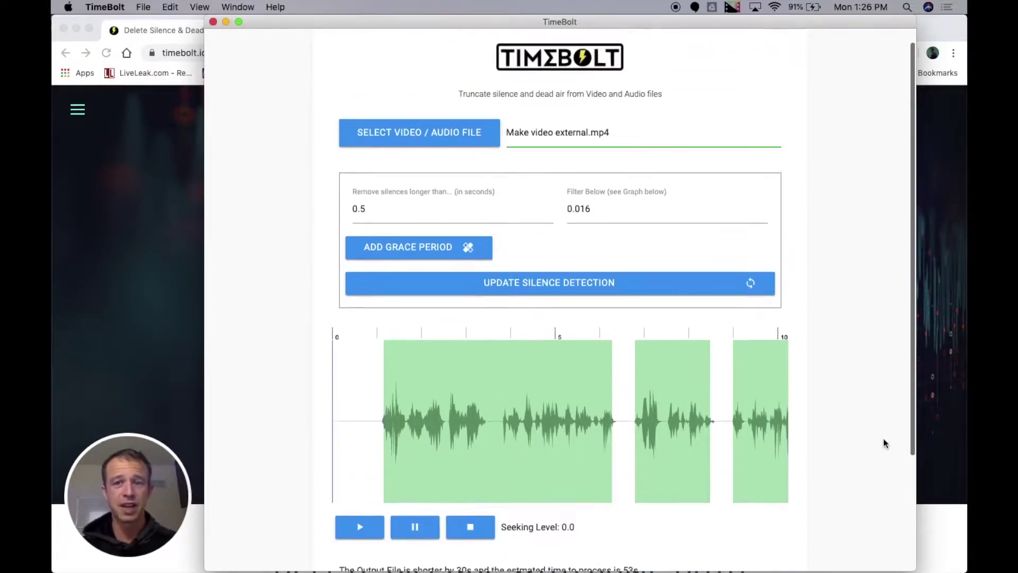
pyautogui.scroll(-2, 474, 413)
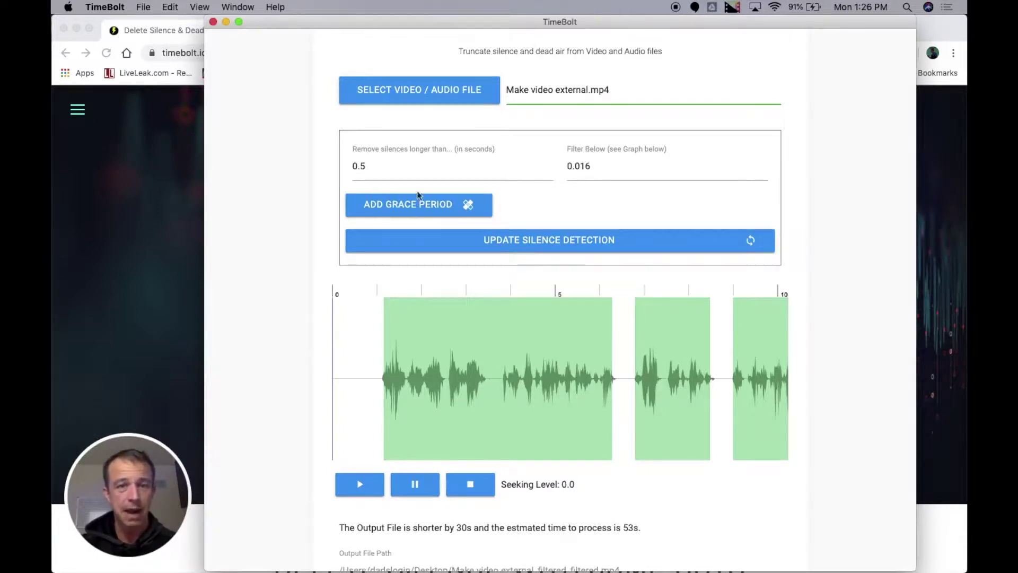
pyautogui.click(396, 166)
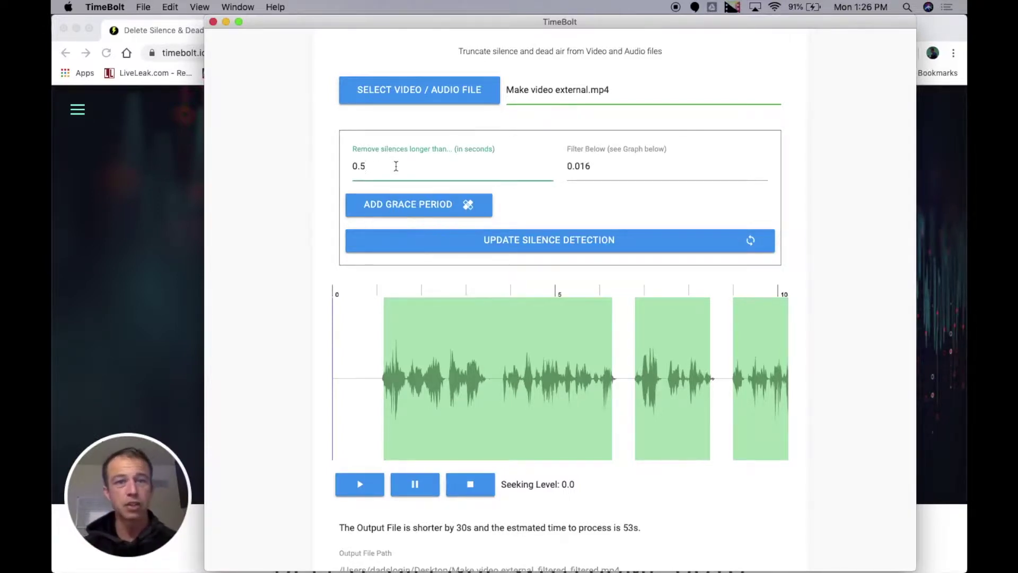
# Set the silence threshold to 1 second, re-detect silences, and review the waveform
pyautogui.press('BackSpace')
pyautogui.press('BackSpace')
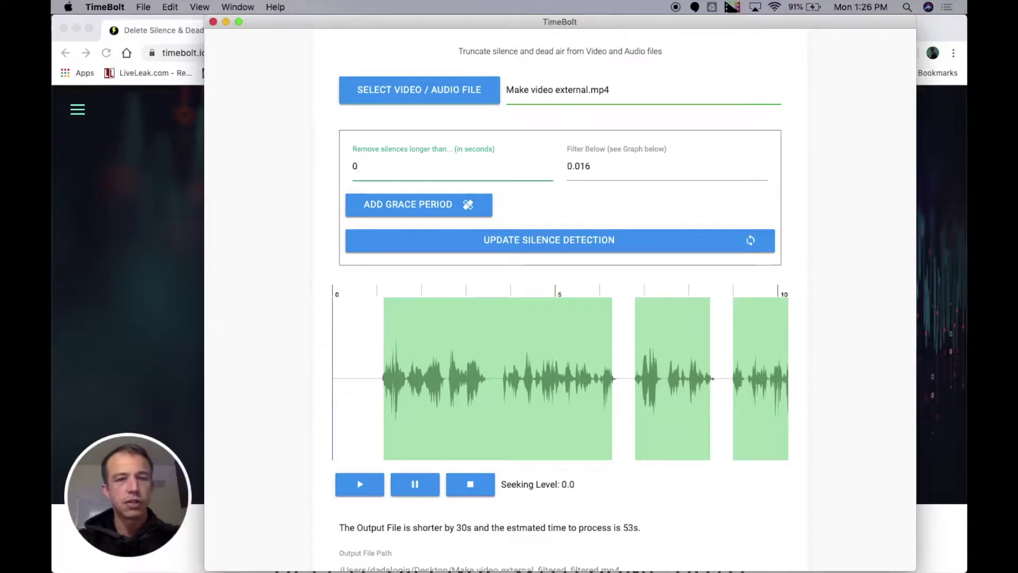
pyautogui.press('BackSpace')
pyautogui.write('1')
pyautogui.click(518, 238)
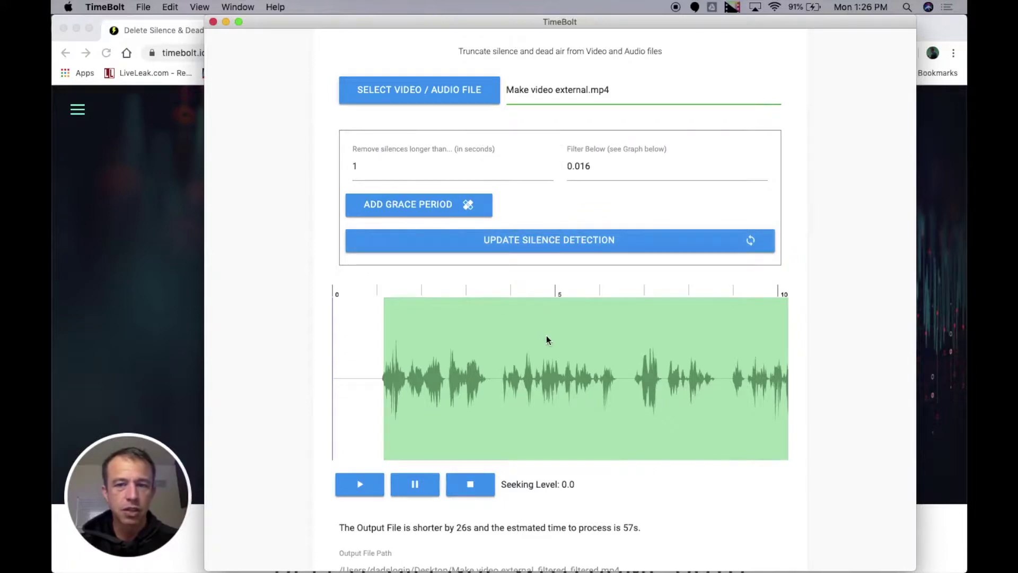
pyautogui.hscroll(1, 662, 395)
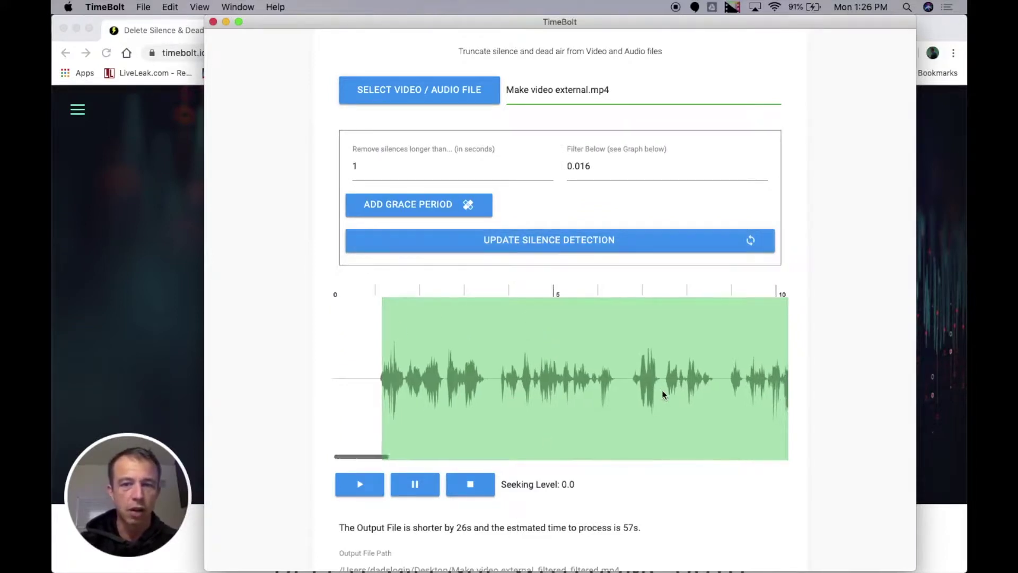
pyautogui.hscroll(5, 663, 395)
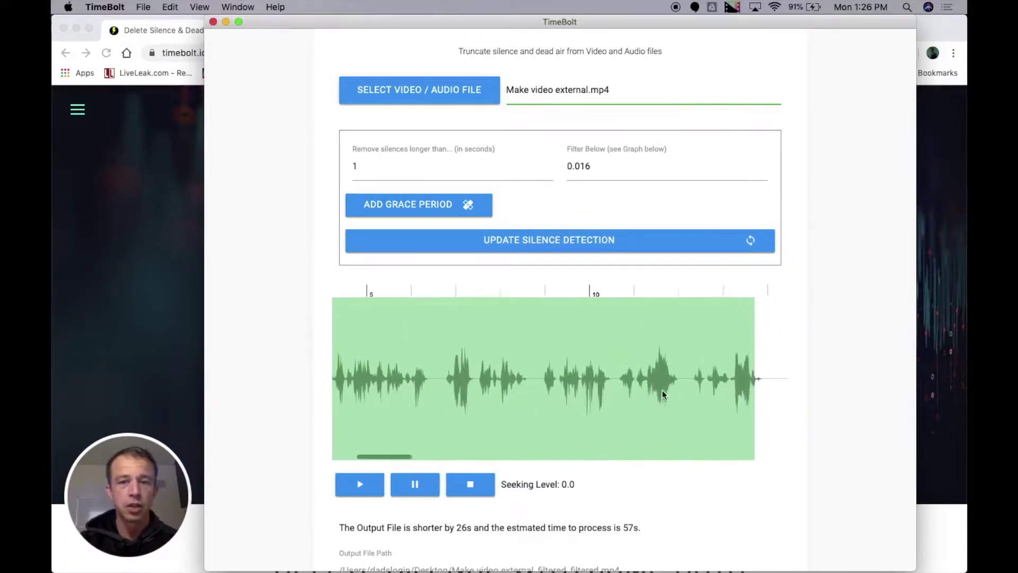
pyautogui.hscroll(-5, 663, 395)
# Restore the threshold to .5 seconds, re-detect silences, and add a grace period
pyautogui.click(390, 172)
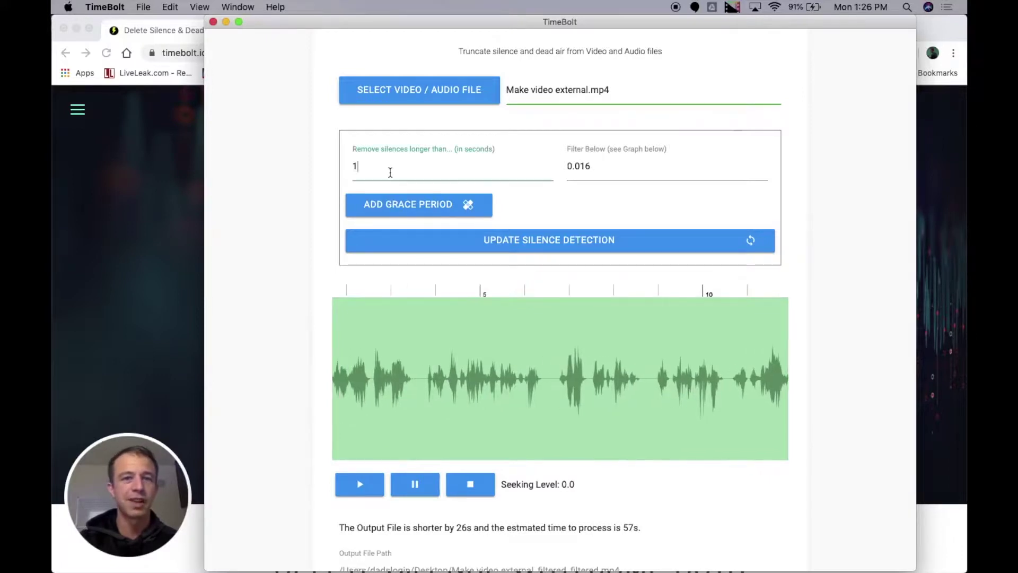
pyautogui.doubleClick(391, 172)
pyautogui.write('.5')
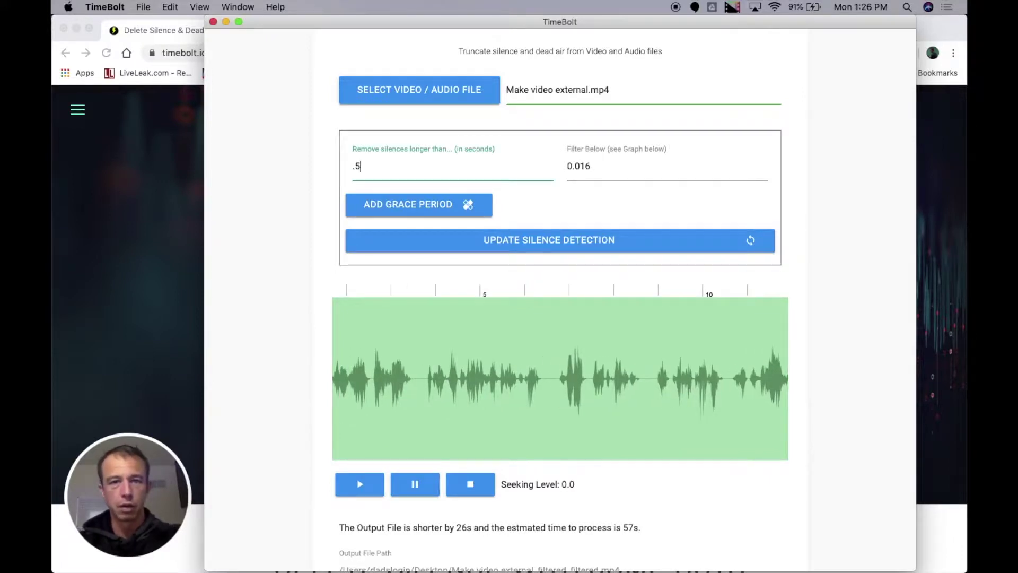
pyautogui.click(560, 240)
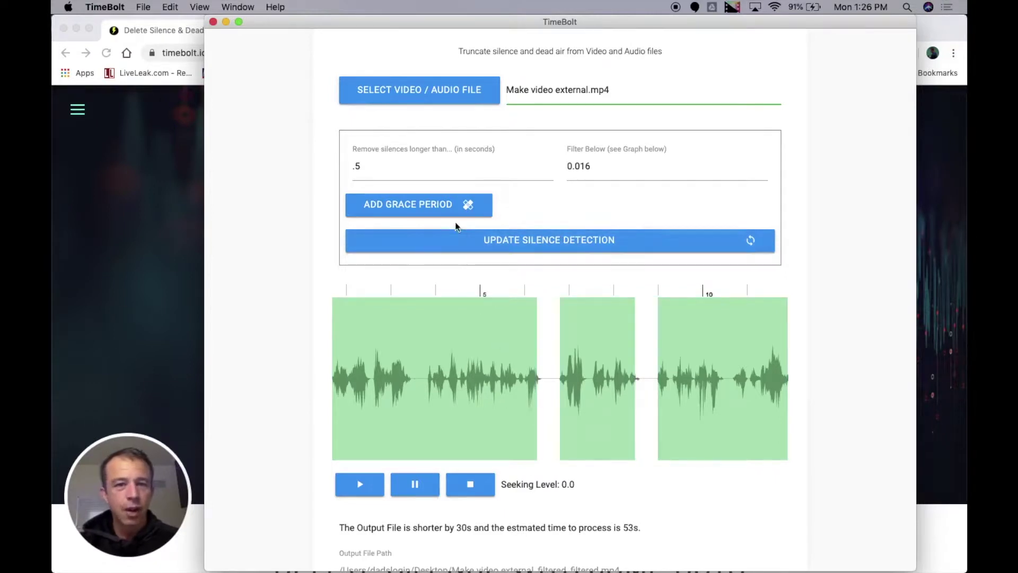
pyautogui.click(427, 205)
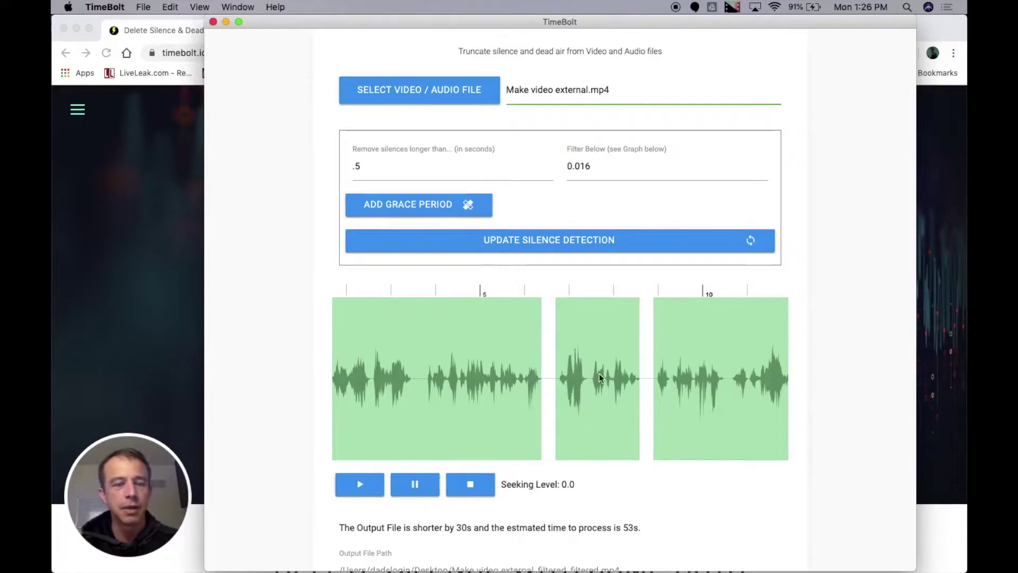
pyautogui.hscroll(5, 584, 375)
pyautogui.hscroll(5, 583, 378)
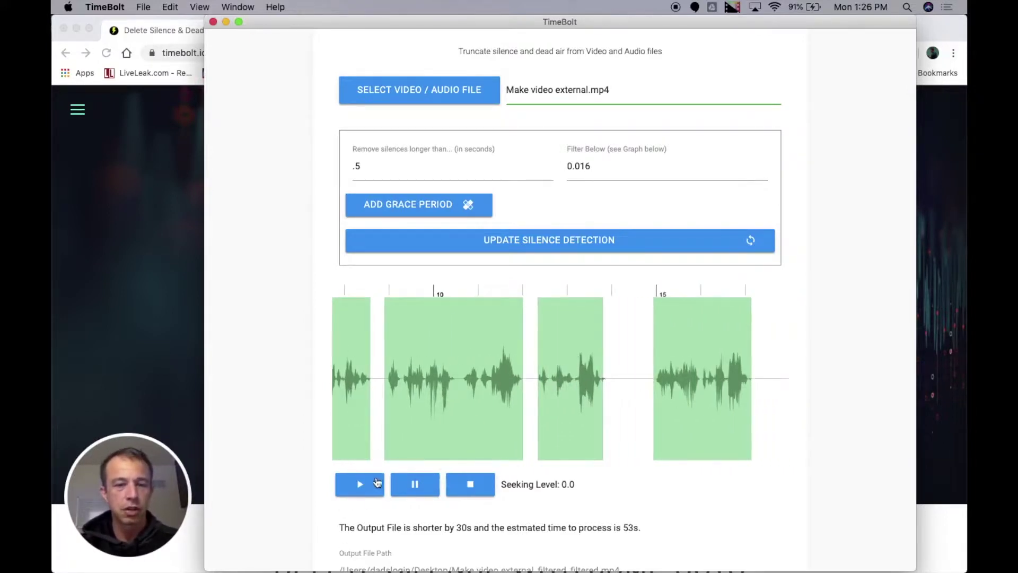
pyautogui.hscroll(-1, 445, 363)
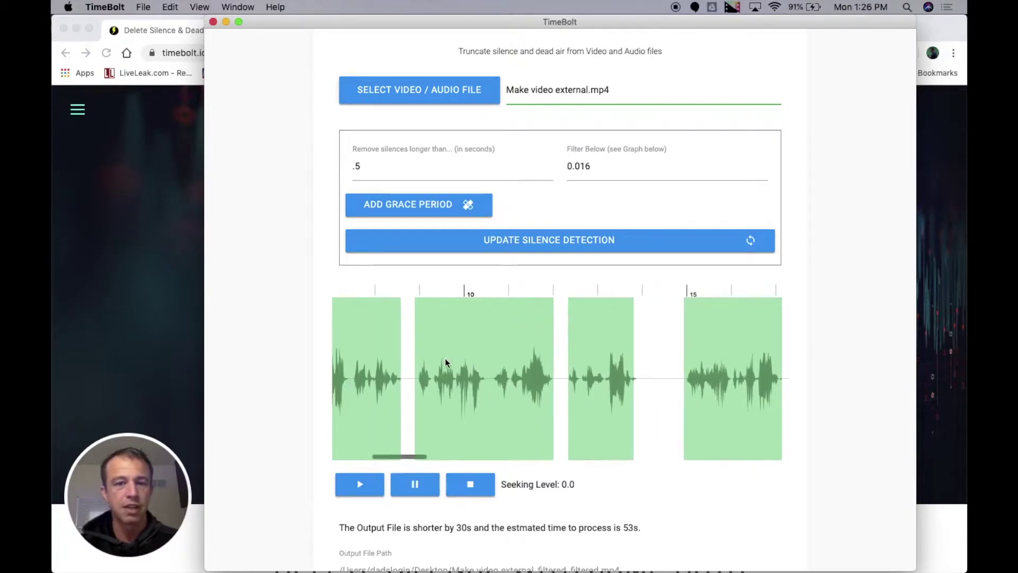
pyautogui.hscroll(-4, 368, 453)
pyautogui.hscroll(-4, 367, 454)
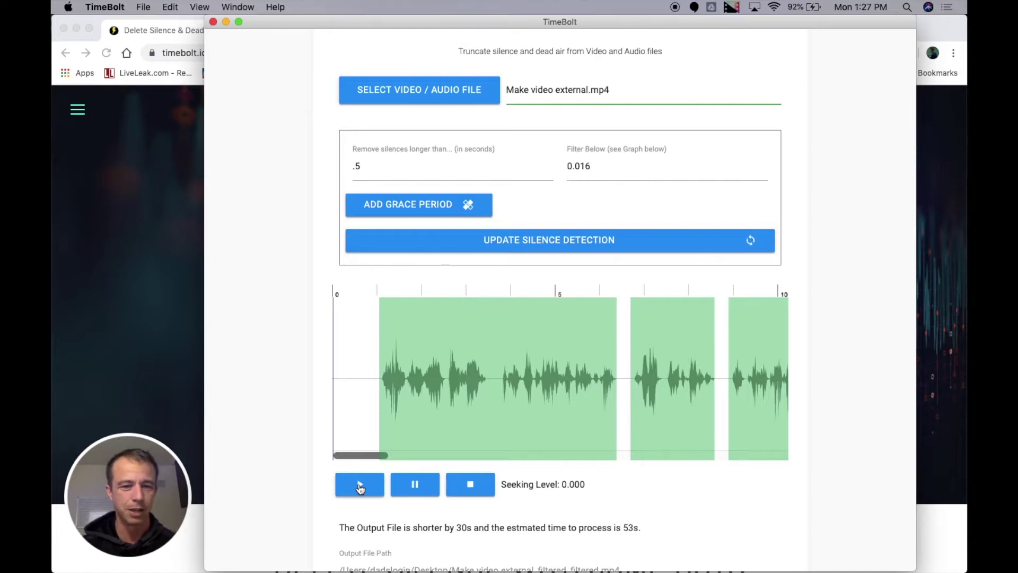
# Play the trimmed preview, pause it near 35 seconds, and scroll down to the output settings
pyautogui.click(360, 487)
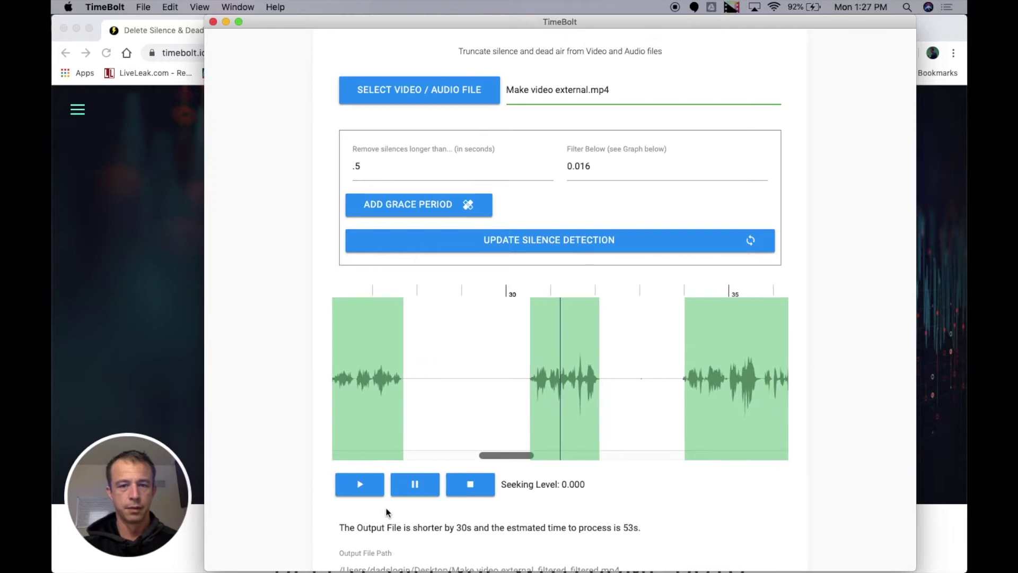
pyautogui.click(416, 485)
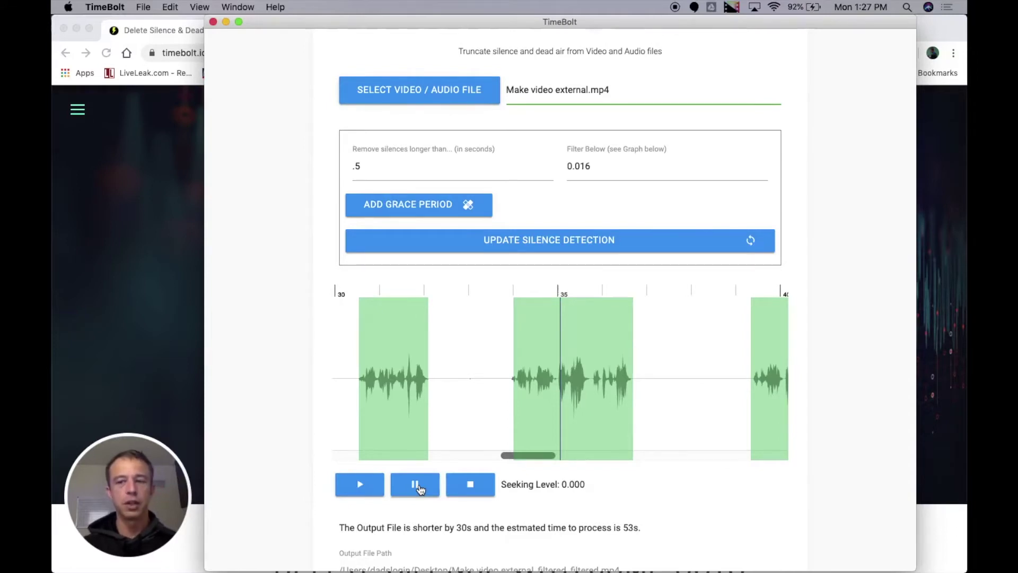
pyautogui.scroll(-2, 613, 497)
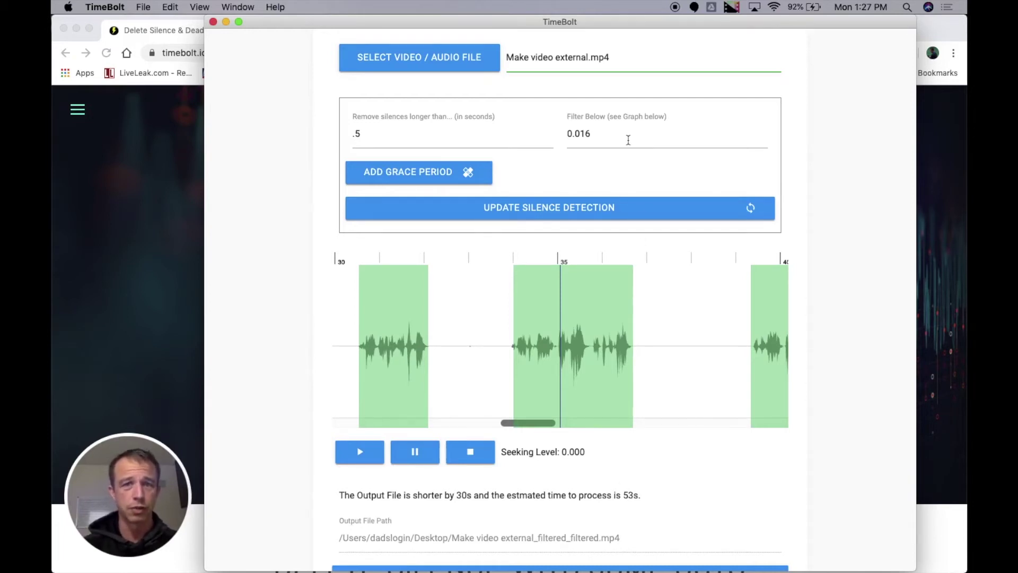
pyautogui.scroll(-3, 827, 231)
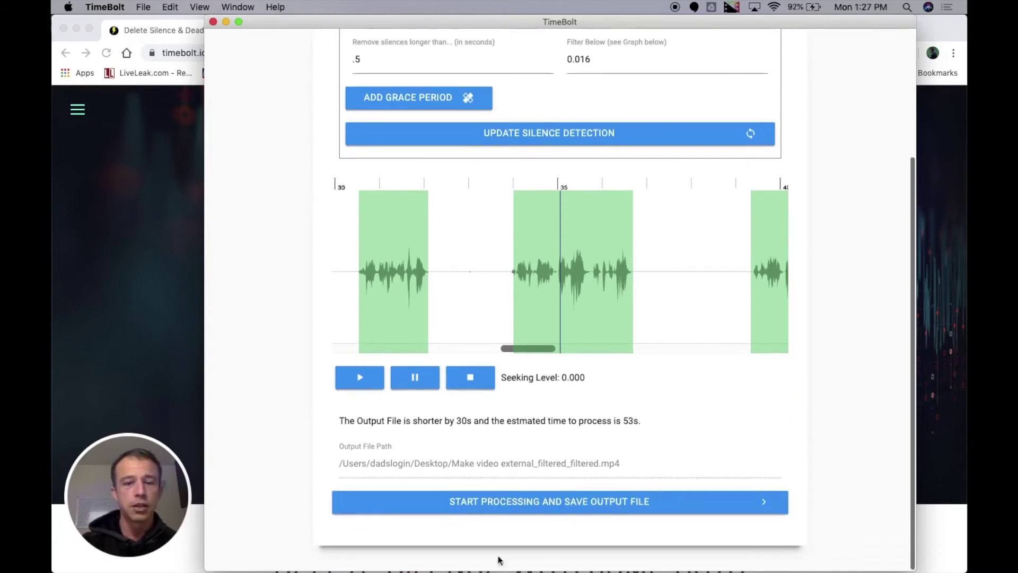
# Start processing the trimmed video and saving the output file
pyautogui.click(533, 500)
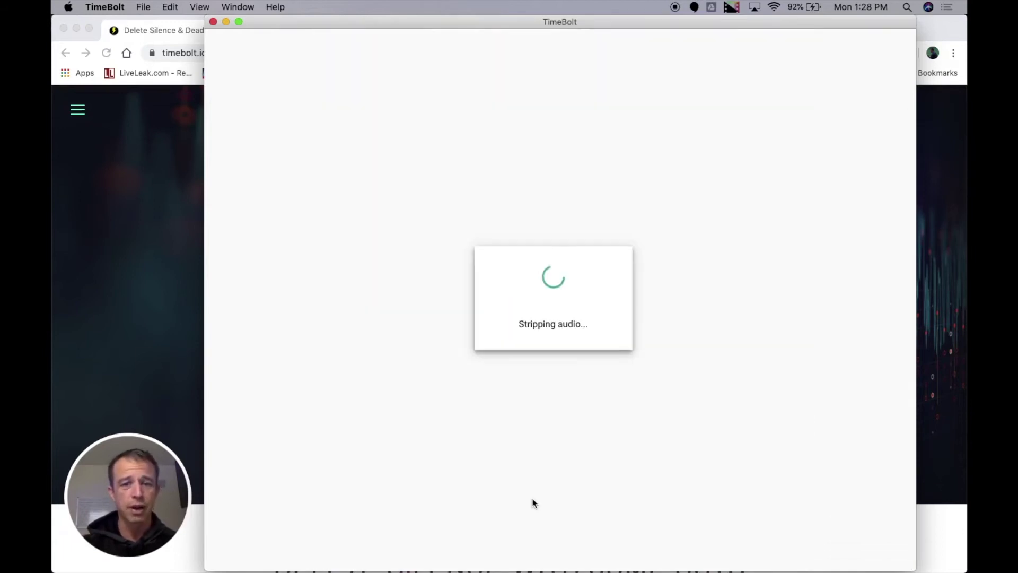